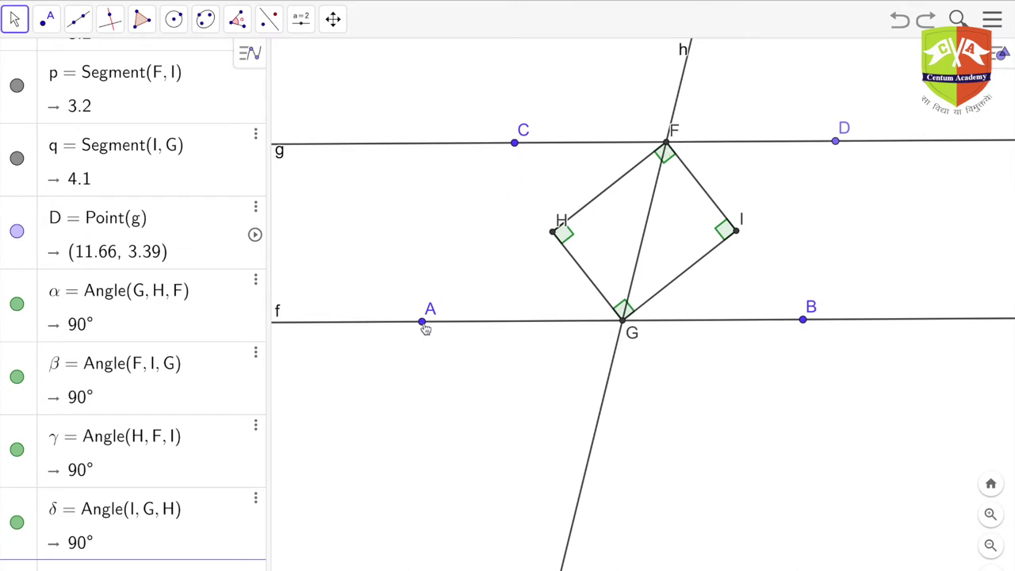
- Drag points A, B, C and D to tilt lines f and g; FHGI keeps four 90° angles
click(423, 322)
drag(424, 322, 424, 249)
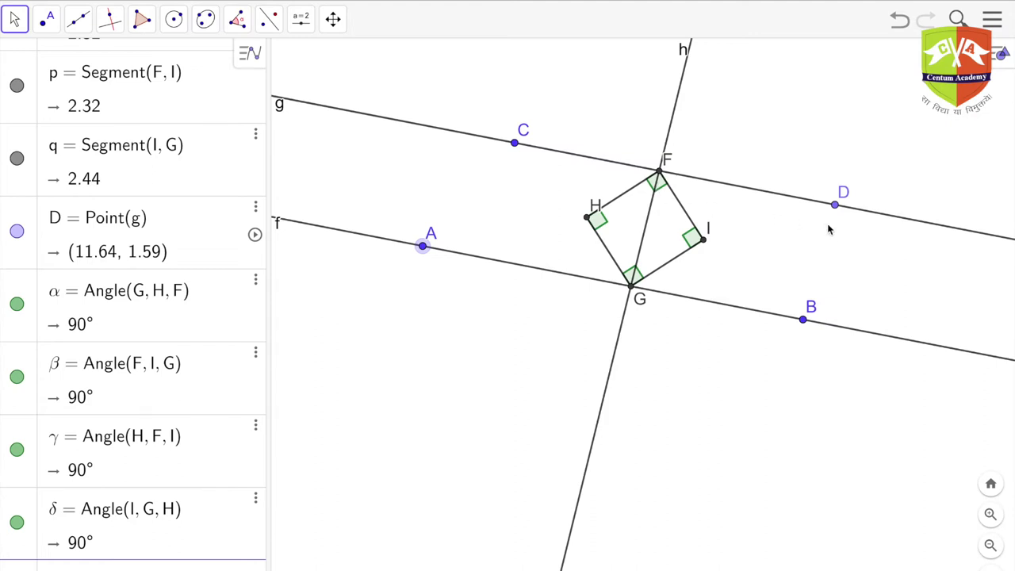
key(Tab)
drag(806, 325, 767, 422)
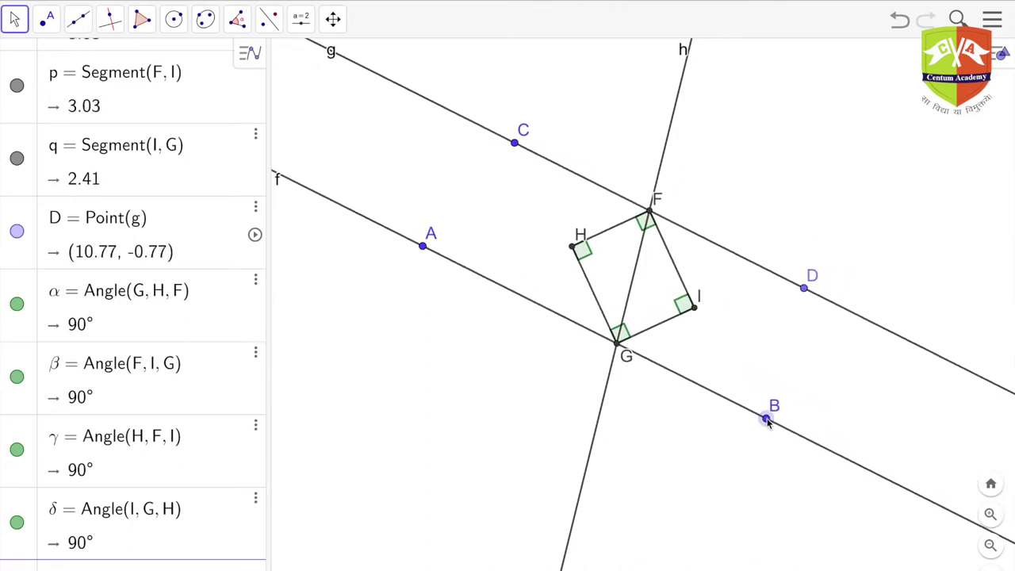
mouse_move(516, 148)
mouse_down()
mouse_move(522, 123)
mouse_move(512, 82)
mouse_move(518, 151)
mouse_up()
drag(807, 298, 808, 222)
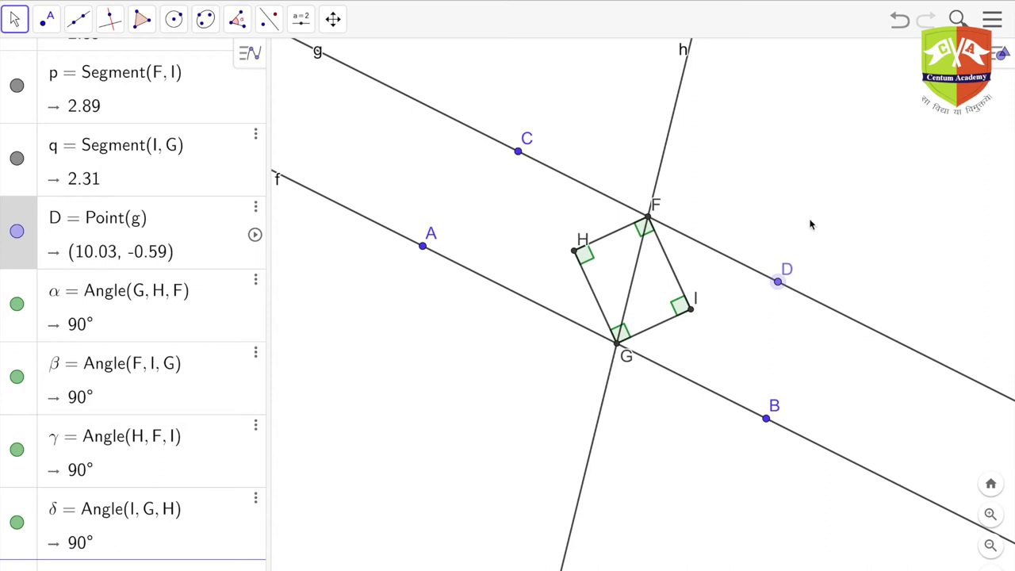
drag(772, 425, 774, 386)
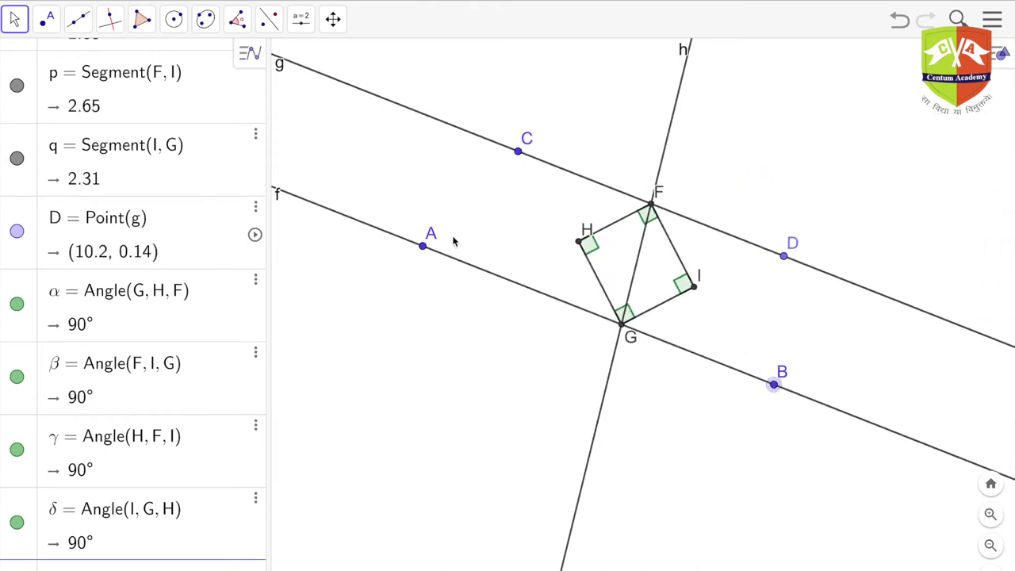
mouse_move(423, 247)
mouse_down()
mouse_move(441, 165)
mouse_move(473, 138)
mouse_move(603, 95)
mouse_move(512, 124)
mouse_move(478, 163)
mouse_move(467, 207)
mouse_move(477, 288)
mouse_move(449, 283)
mouse_move(420, 257)
mouse_up()
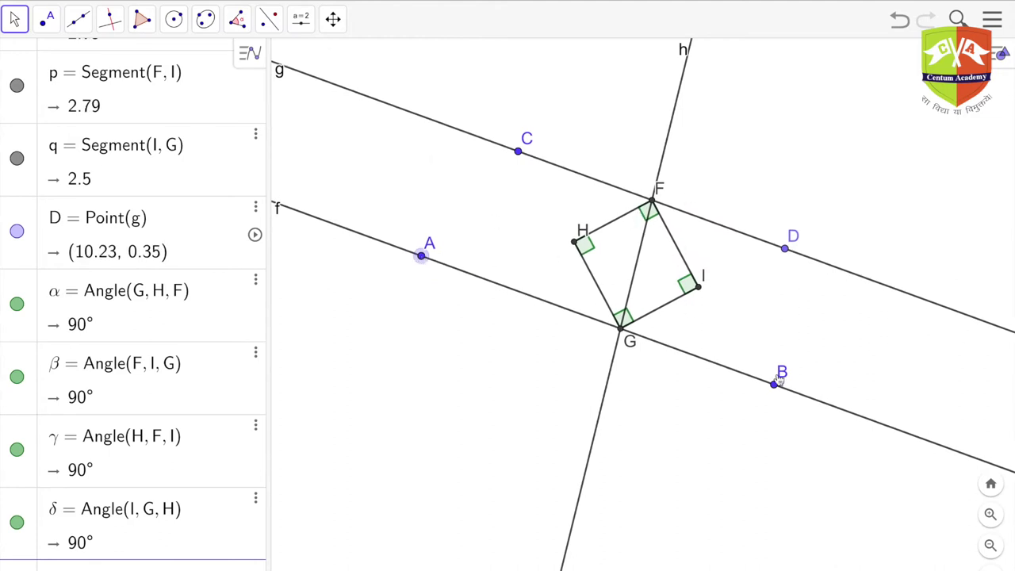
drag(775, 389, 821, 418)
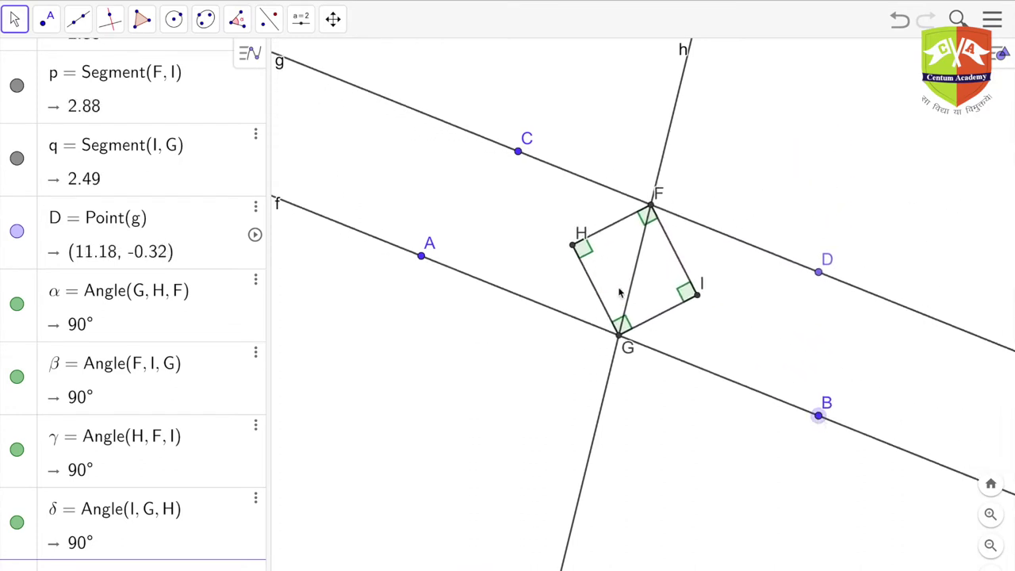
- Measure angles ε = CFH and ζ = HFG at F, both 49.06°
click(243, 20)
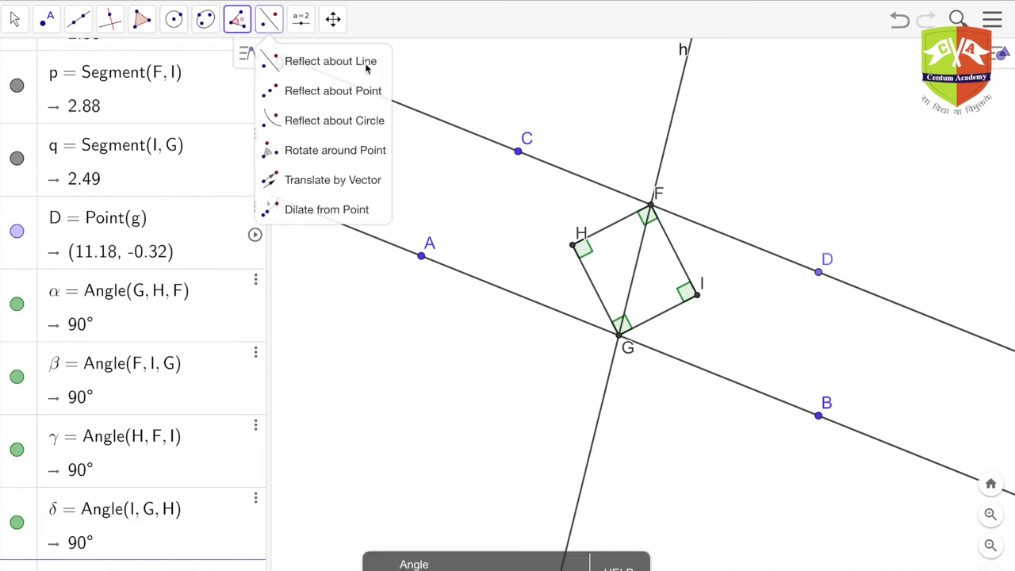
click(519, 153)
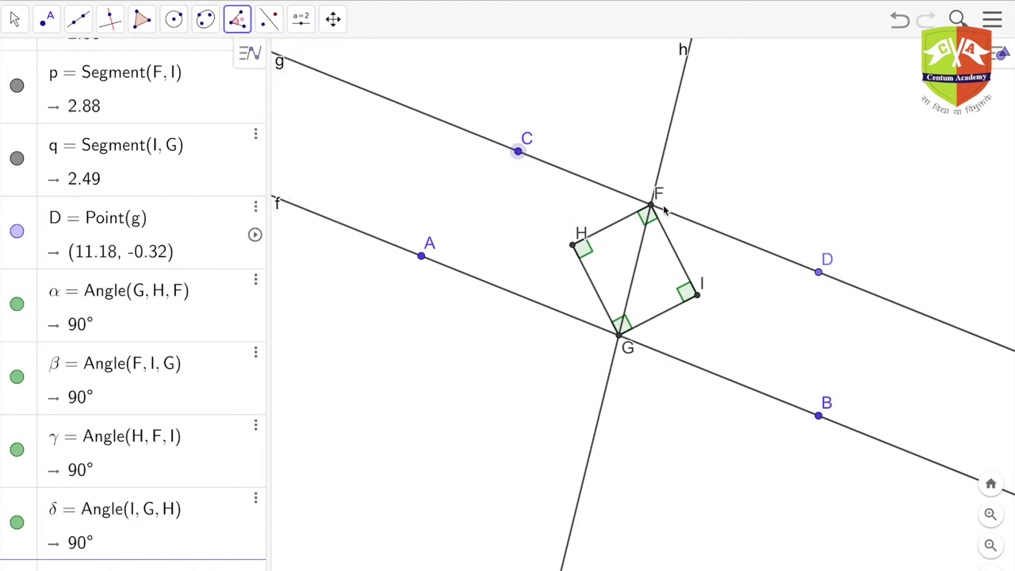
click(650, 206)
click(574, 246)
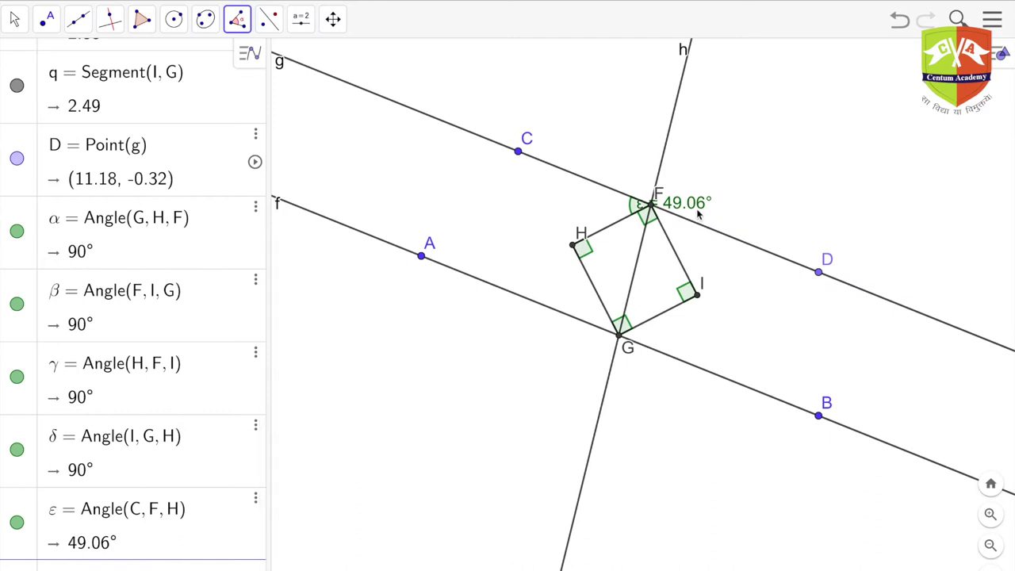
click(572, 245)
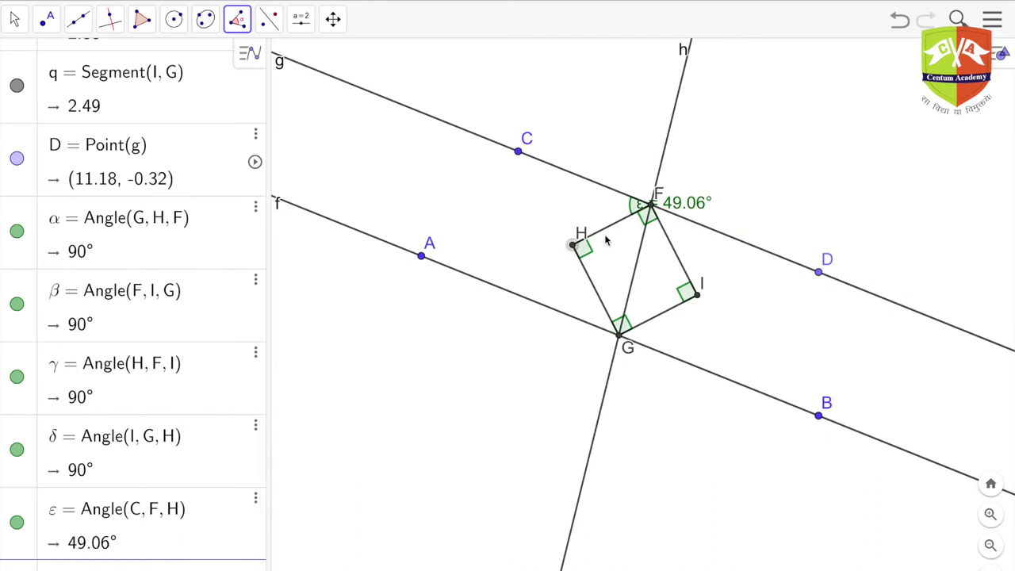
click(650, 207)
click(620, 339)
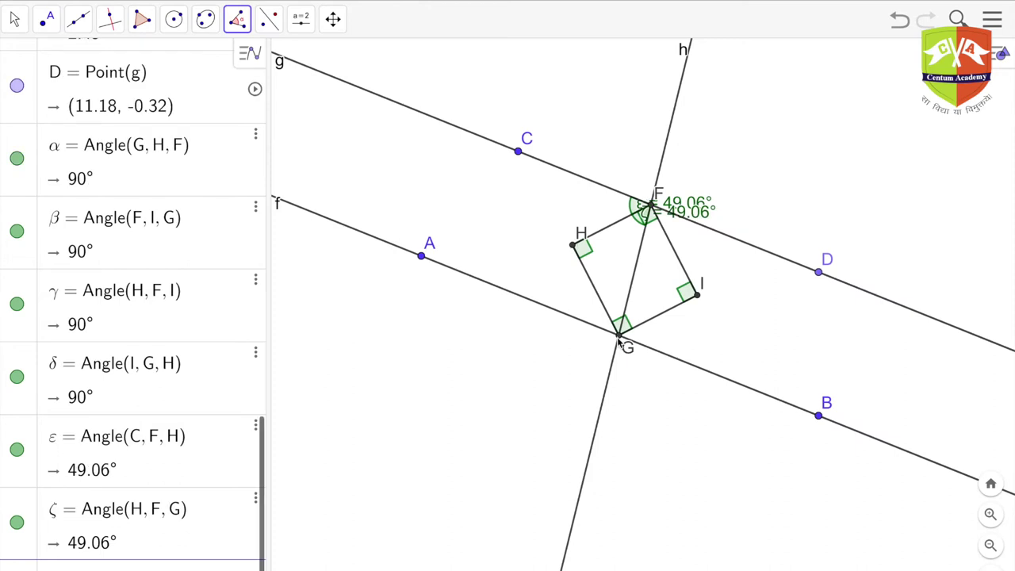
- Switch to the Move tool and drag the ζ label next to H
click(14, 19)
click(110, 19)
key(Escape)
drag(702, 224, 634, 246)
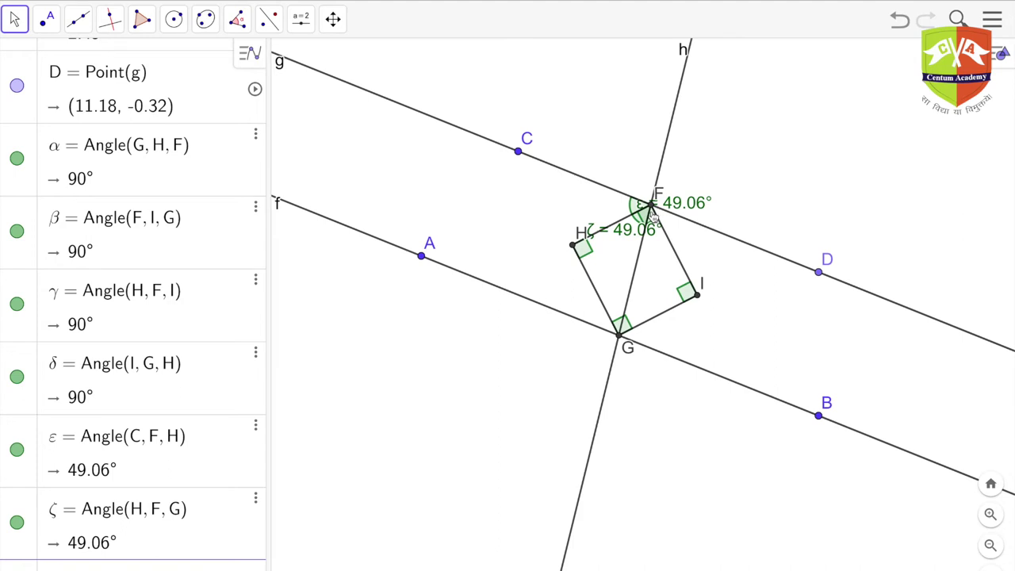
- Undo the two 49.06° angles and measure angles GFI and IFD at F, both 40.94°
click(904, 22)
click(904, 22)
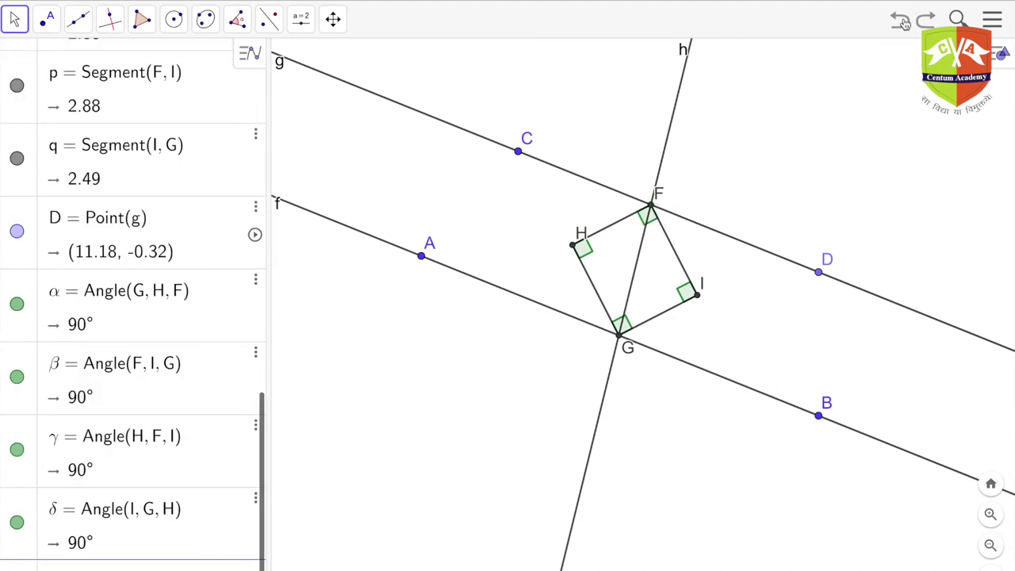
click(238, 19)
click(266, 78)
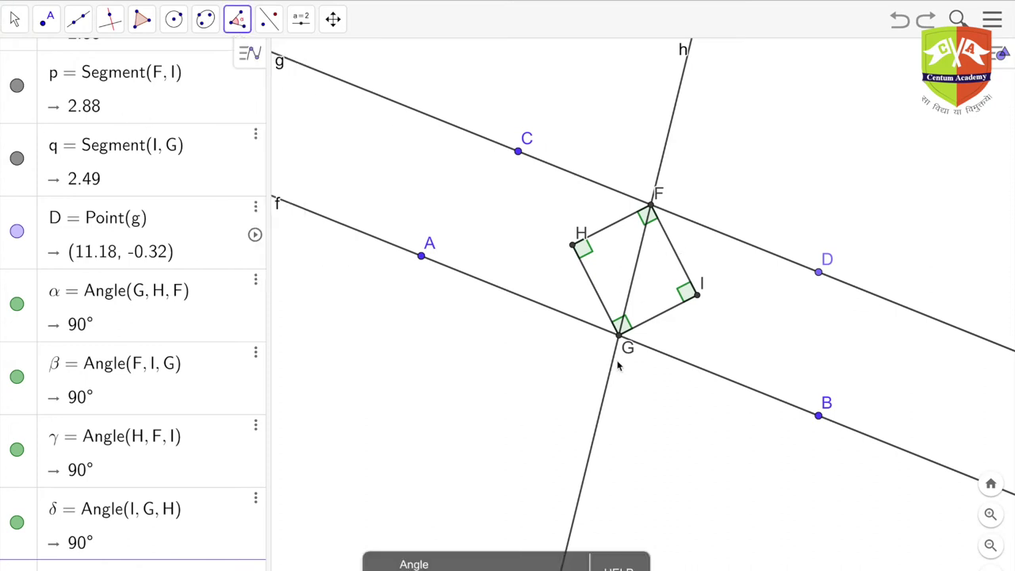
click(619, 336)
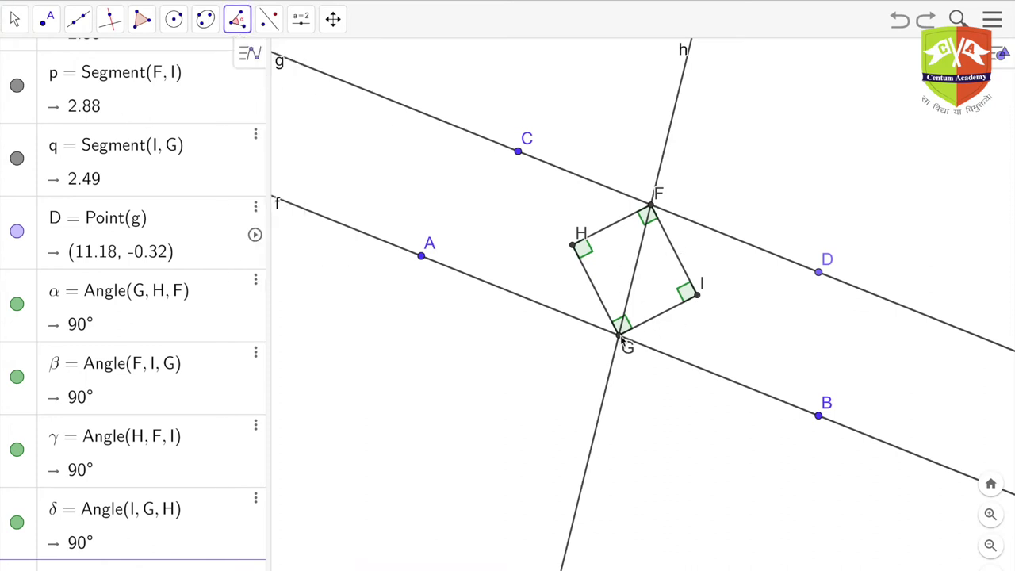
click(651, 208)
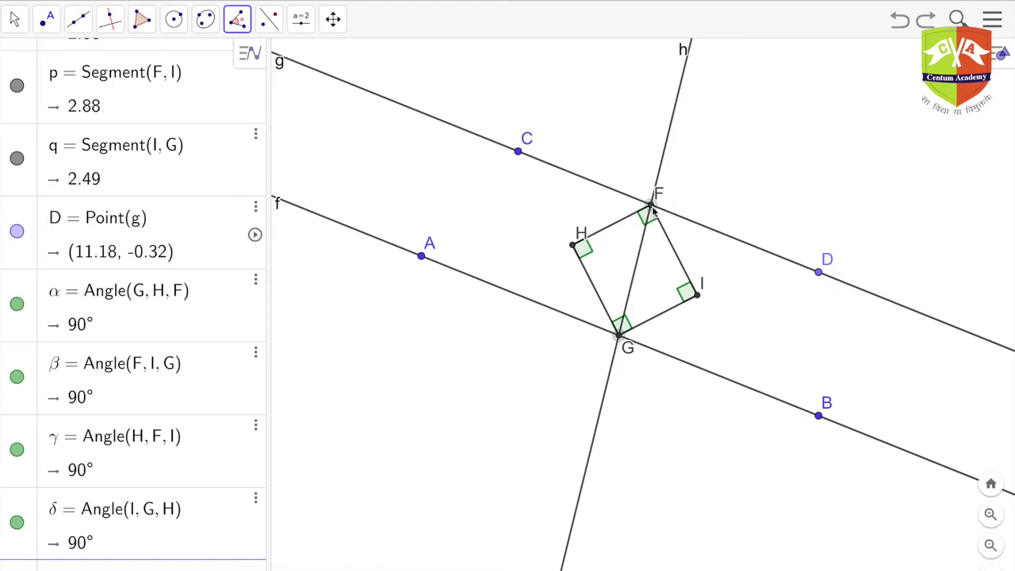
click(697, 295)
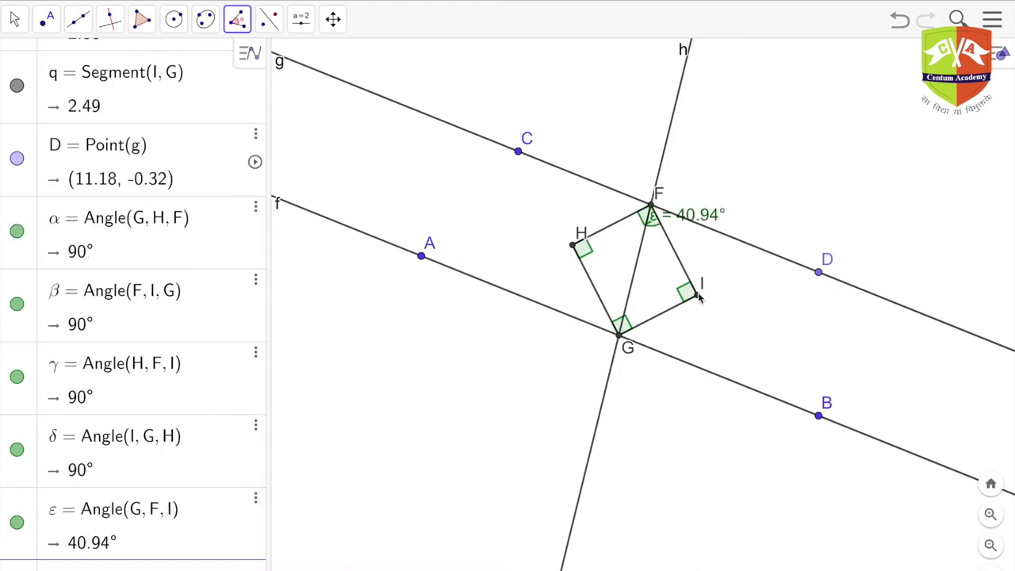
click(698, 298)
click(652, 208)
click(818, 271)
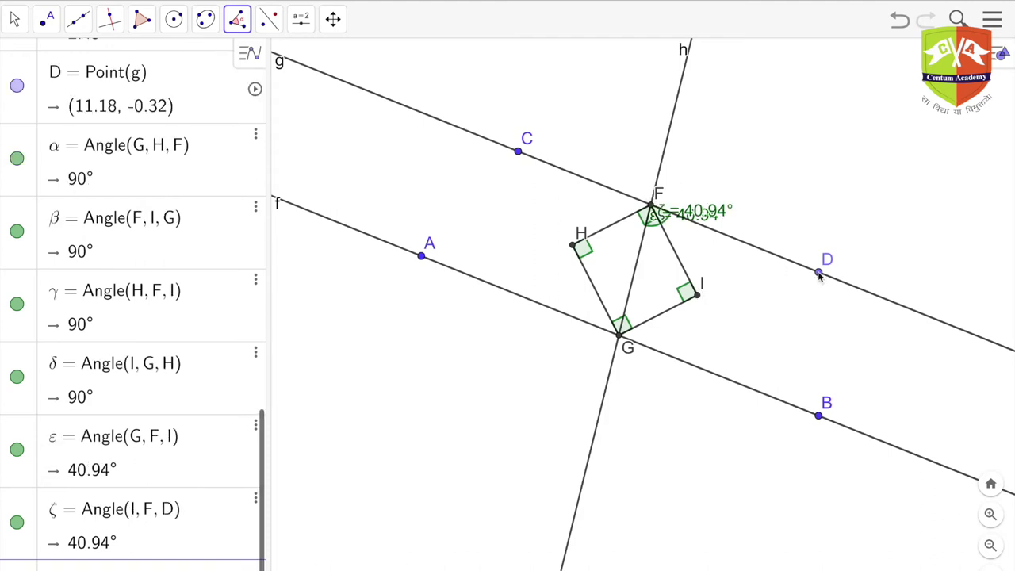
- Move the ε label off the ζ label to just right of F
click(14, 18)
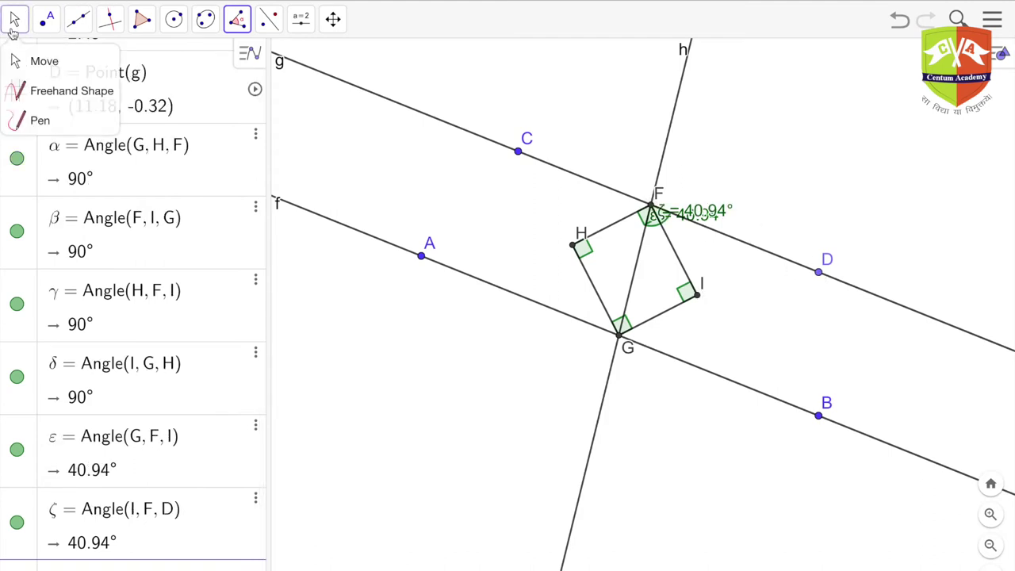
drag(707, 216, 700, 254)
drag(708, 198, 710, 216)
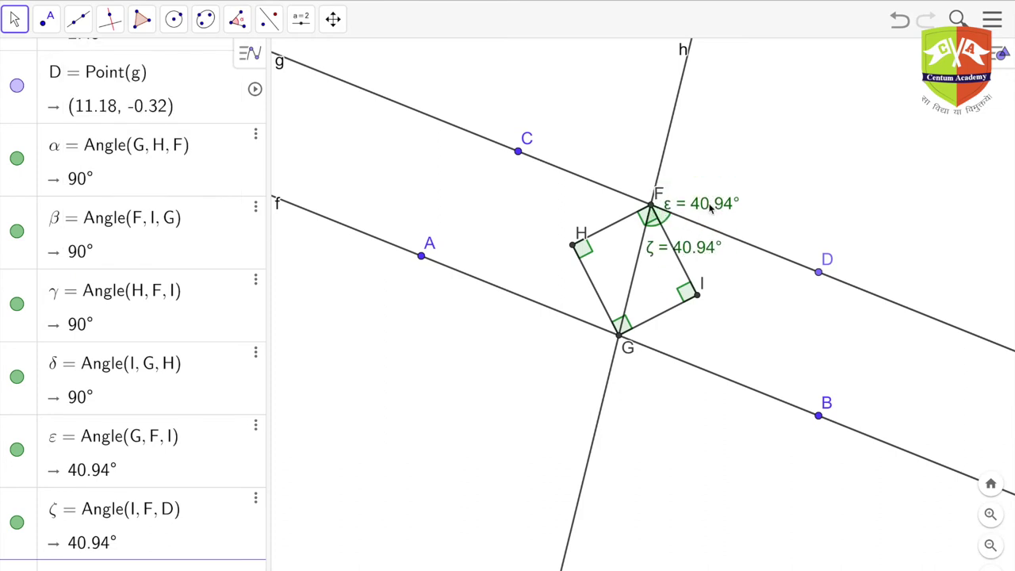